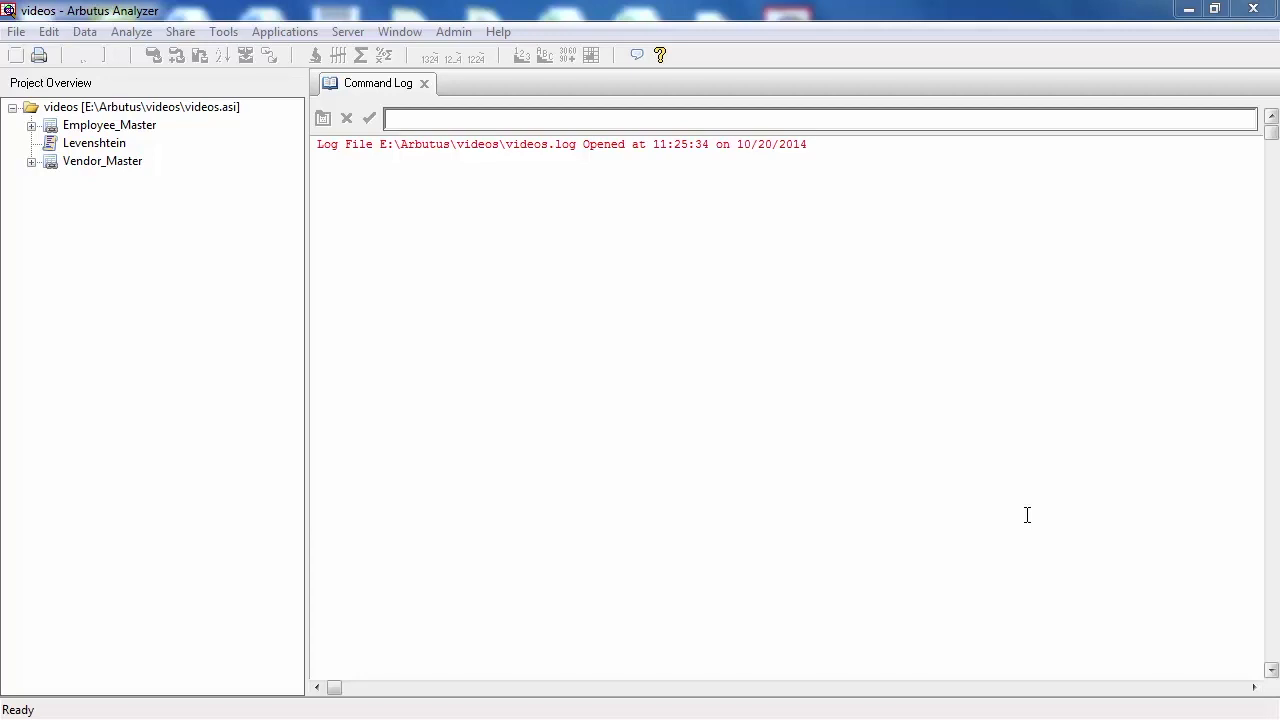
Step: Connect to the server using the IMS Enabled profile and close the profiles dialog
left_click(355, 31)
left_click(363, 51)
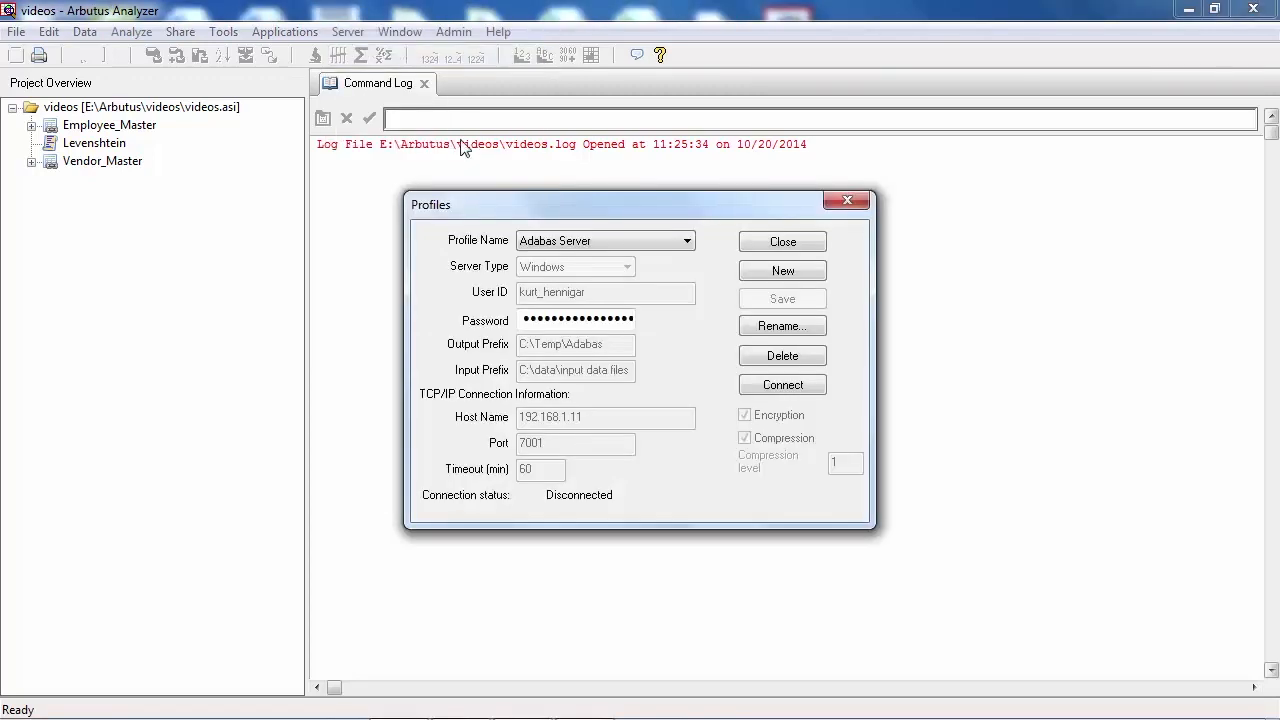
left_click(668, 246)
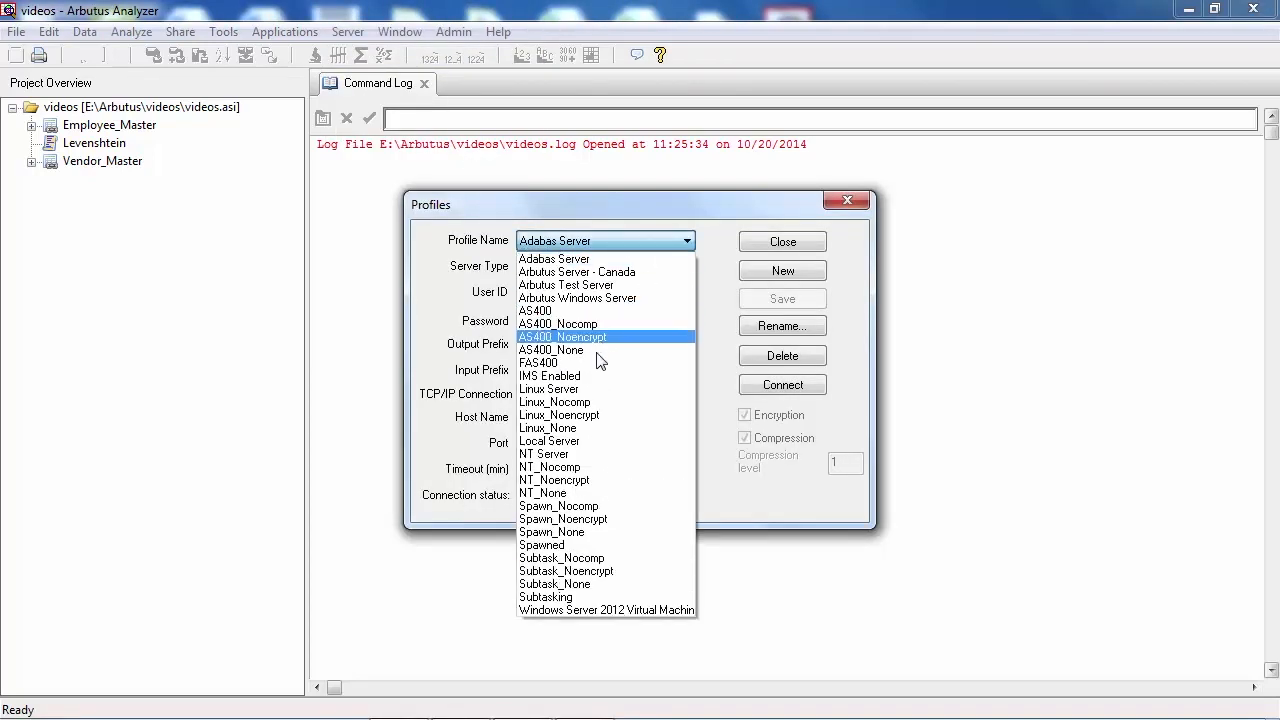
left_click(589, 376)
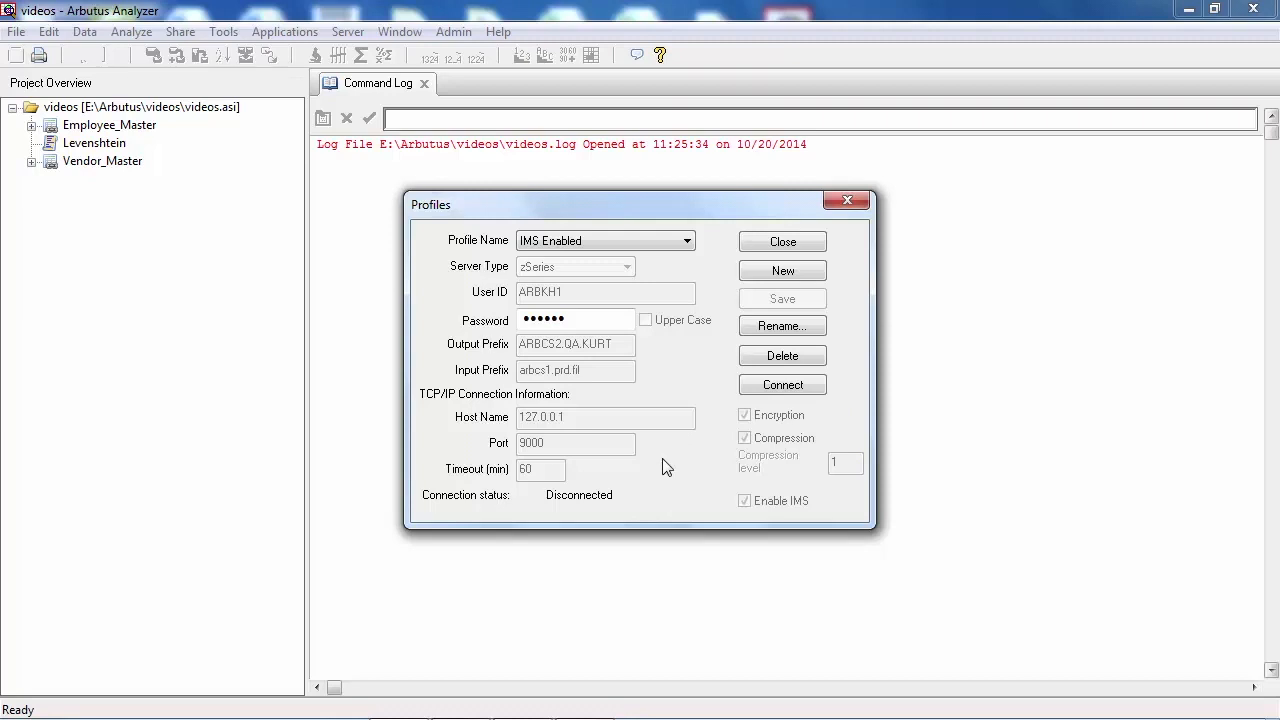
left_click(781, 384)
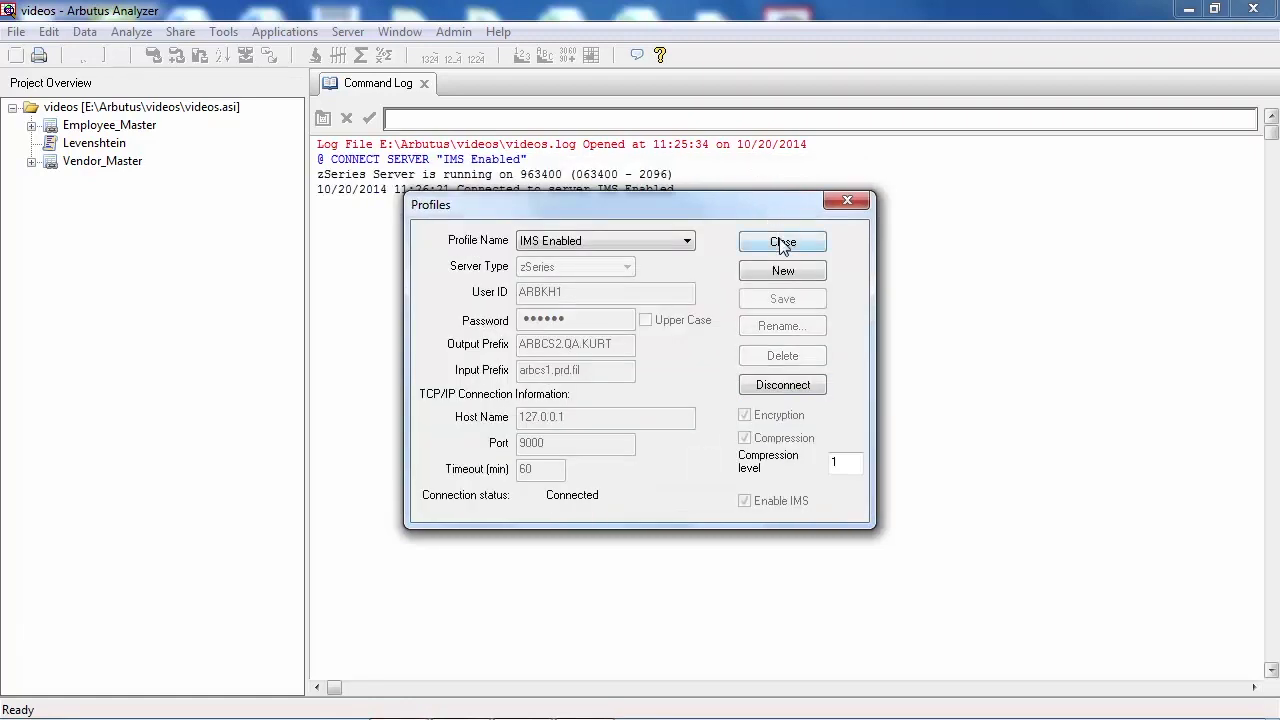
left_click(782, 242)
Step: Start a new table in the project with the data source platform set to the IMS Enabled server
left_click(172, 112)
right_click(172, 112)
mouse_move(234, 124)
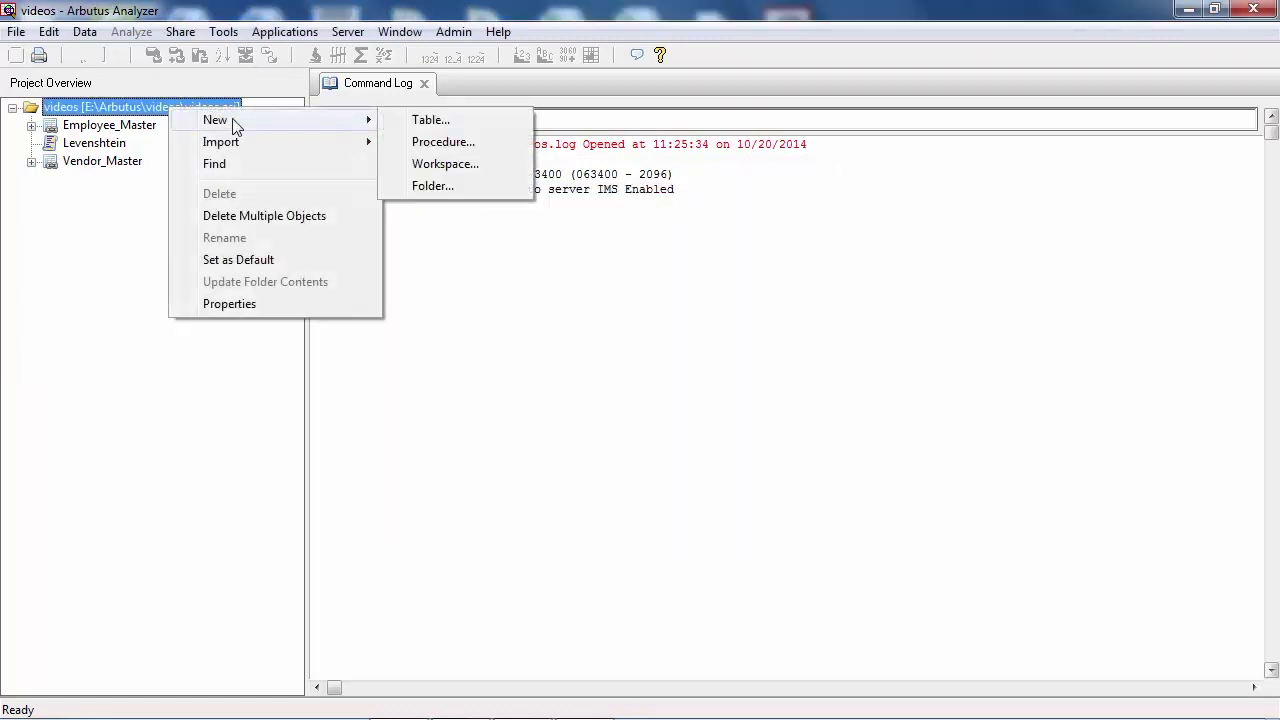
left_click(469, 127)
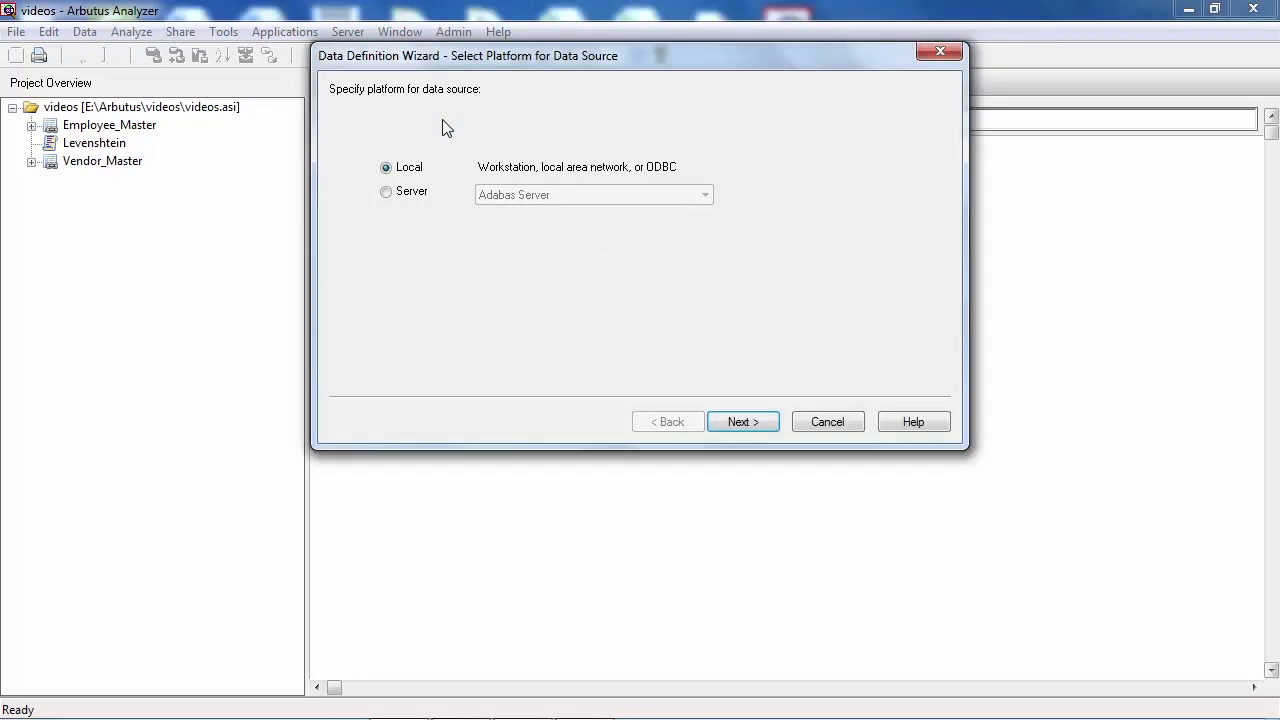
left_click(407, 195)
left_click(533, 197)
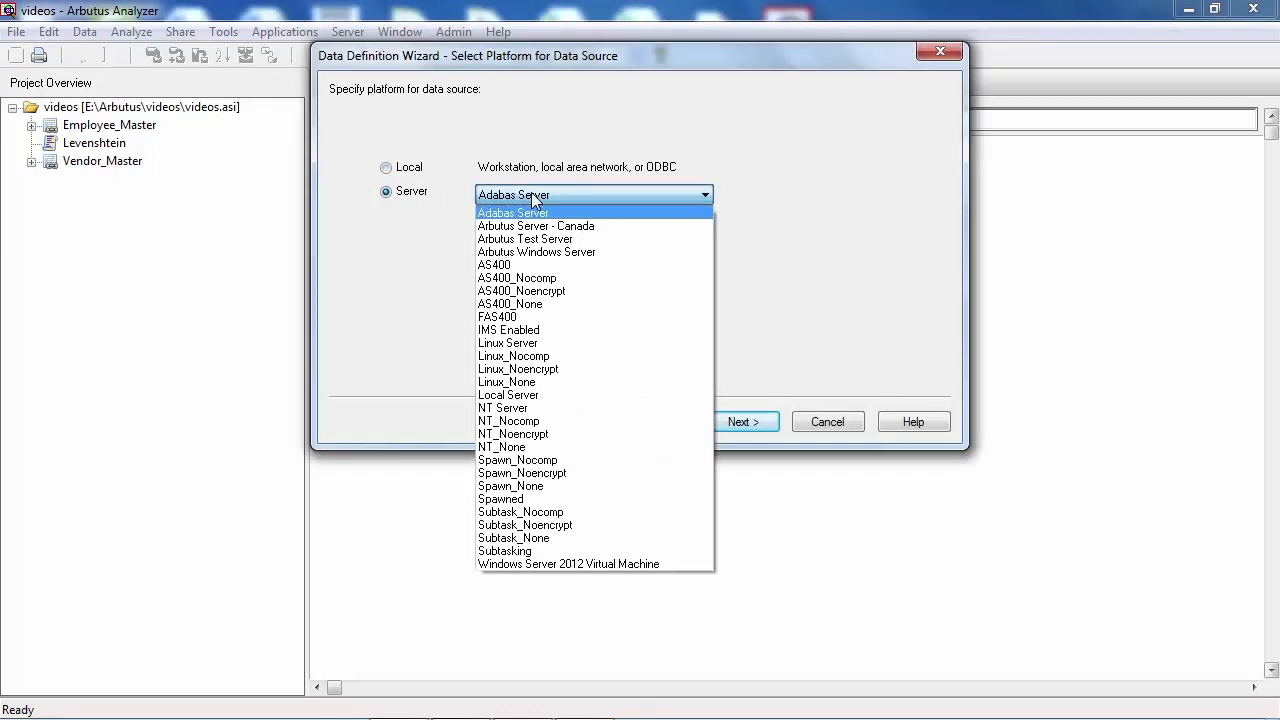
left_click(541, 329)
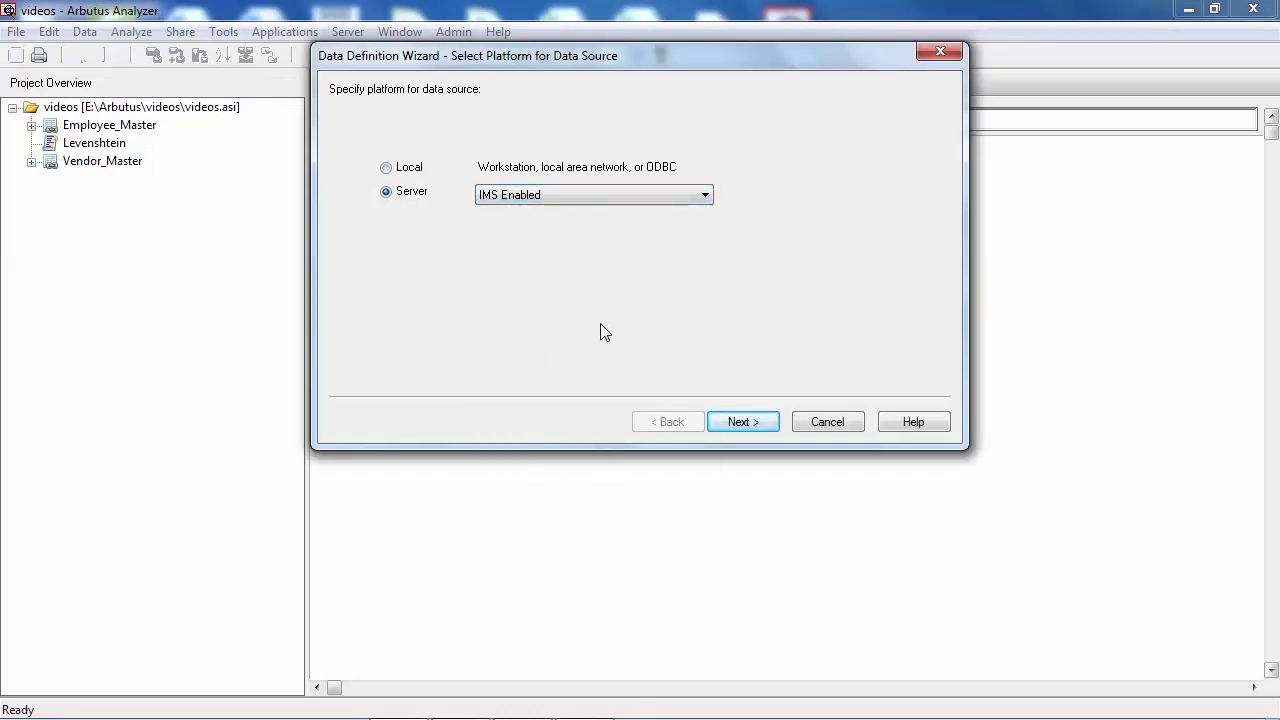
left_click(757, 425)
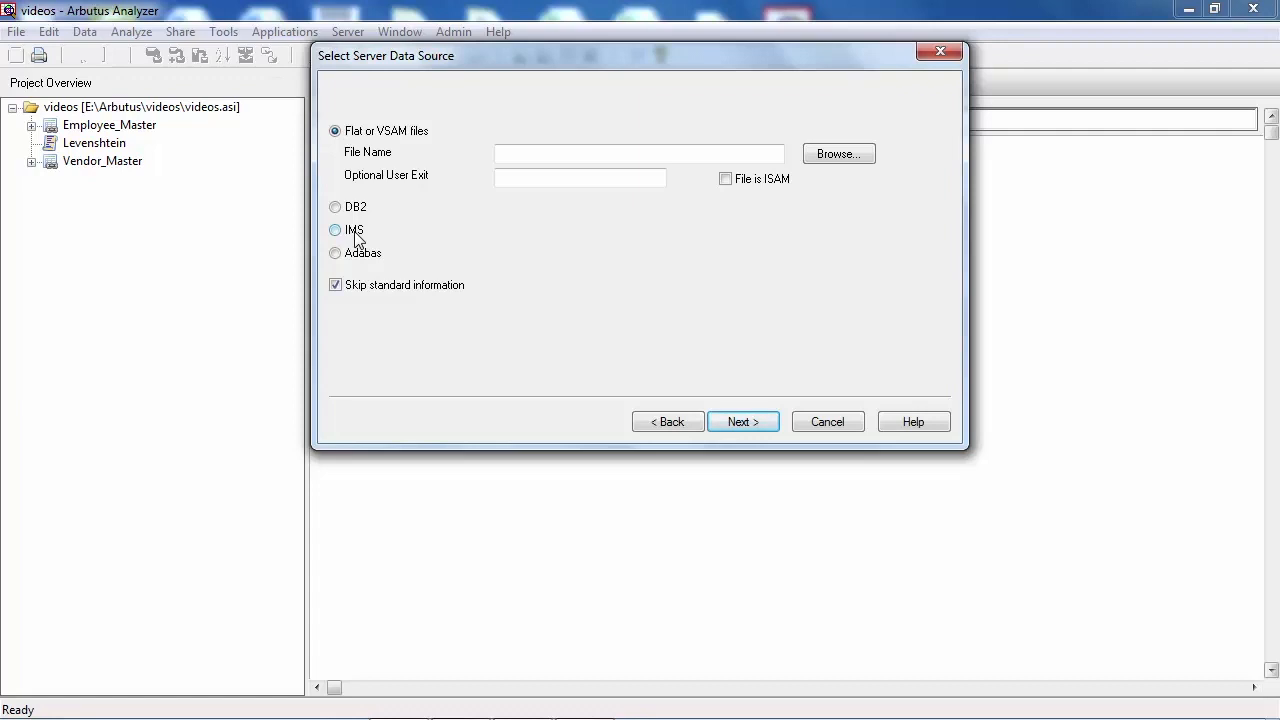
Step: Choose IMS as the server data source and select the DBFSAMD4.CUSTROOT and DBFSAMD4.LOANSEGM segments, searching for loan
left_click(355, 234)
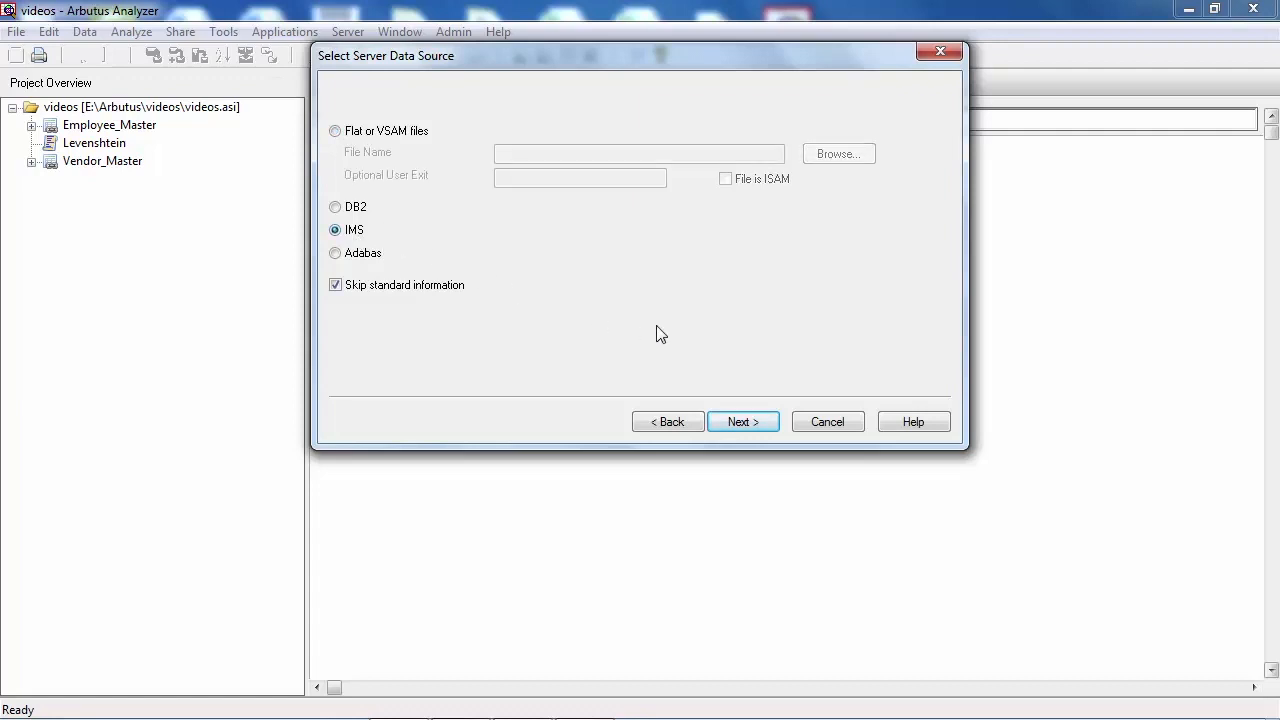
left_click(742, 422)
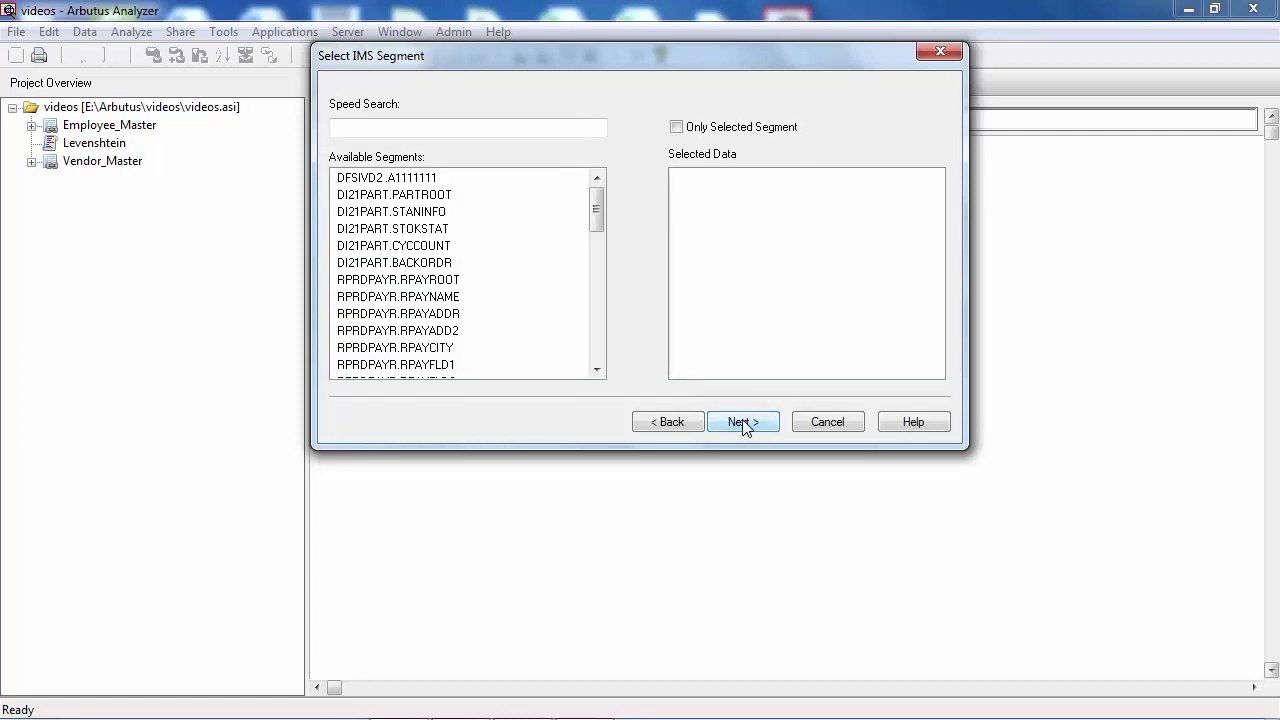
left_click(588, 129)
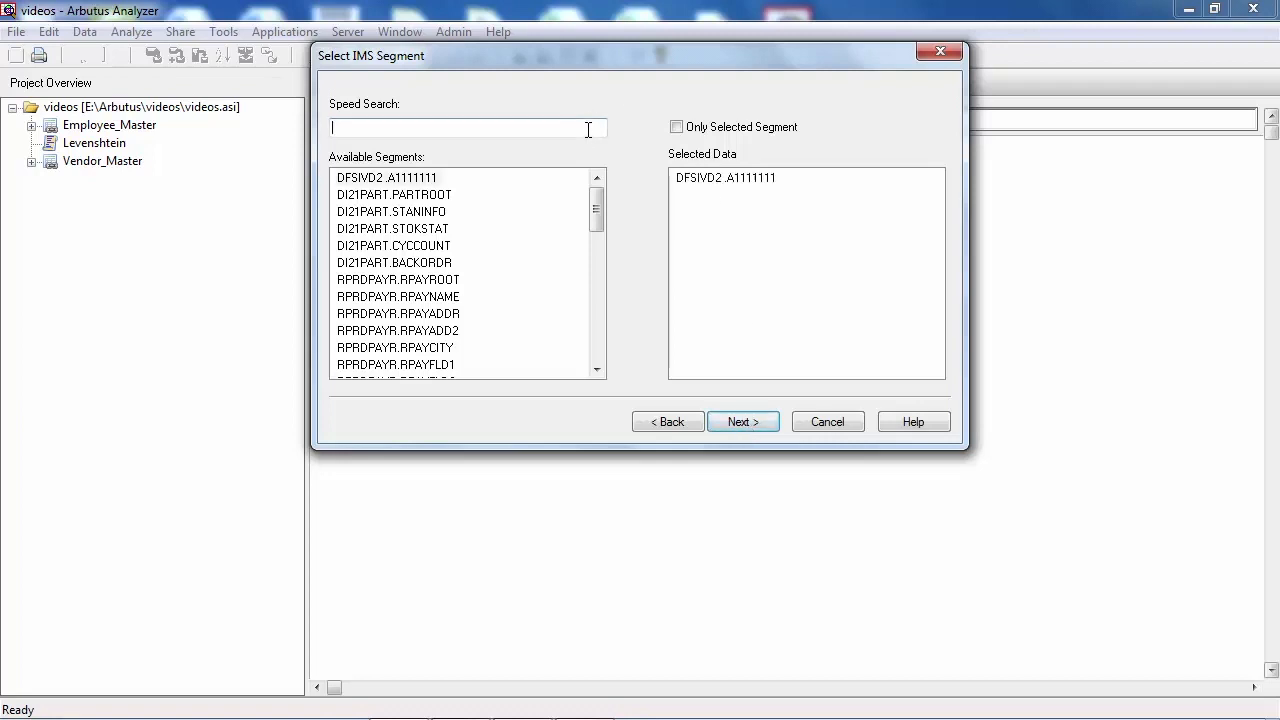
type("loan")
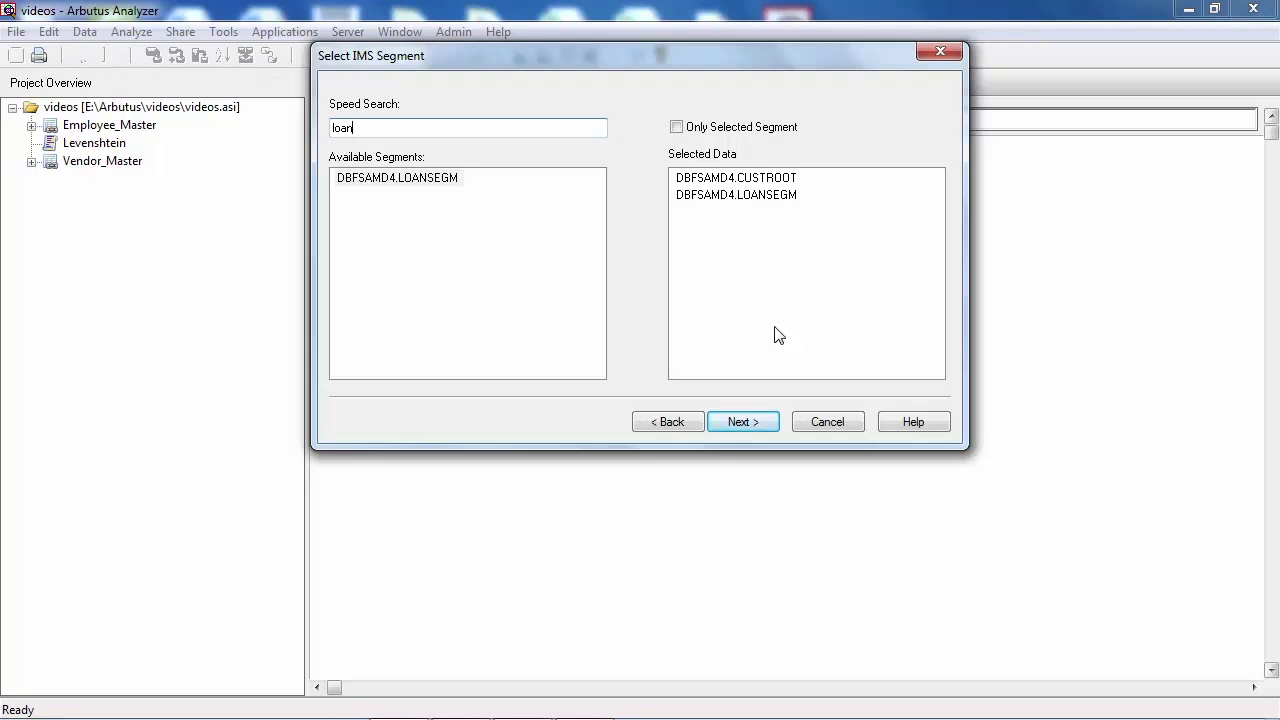
left_click(752, 421)
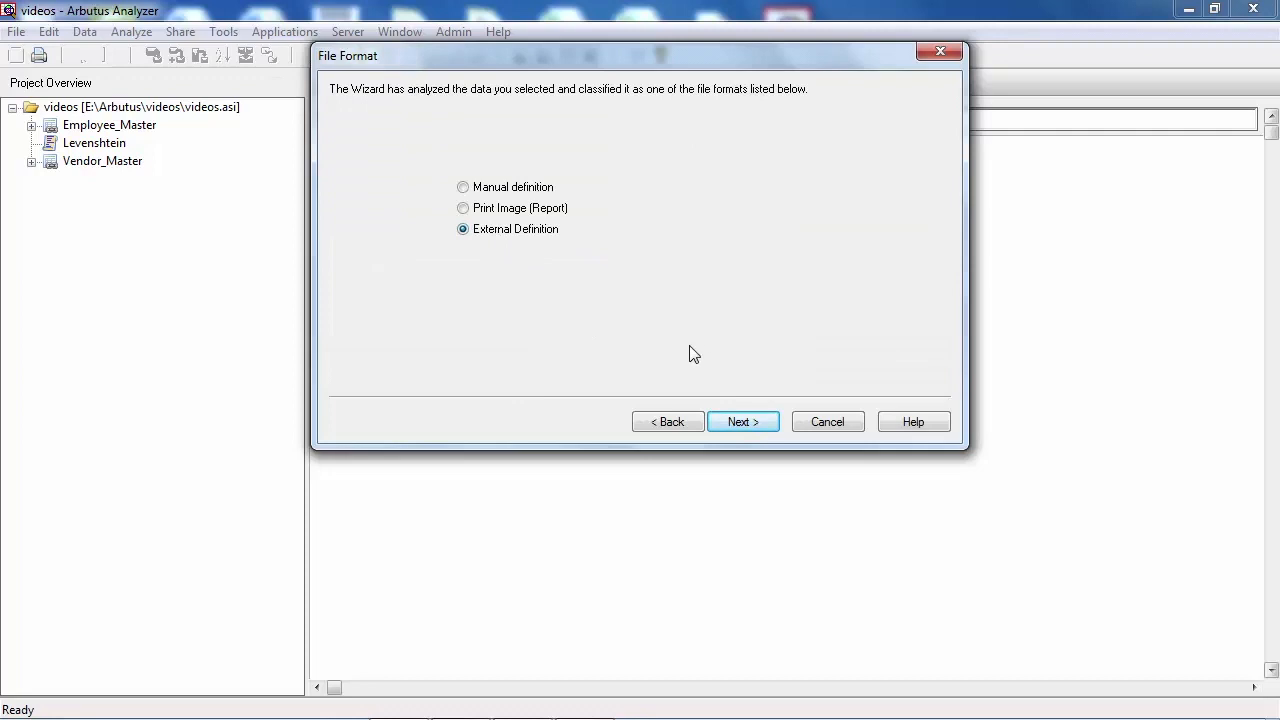
Step: Keep External Definition from a COBOL source, search definitions for loan, and add LOANROOT
left_click(752, 421)
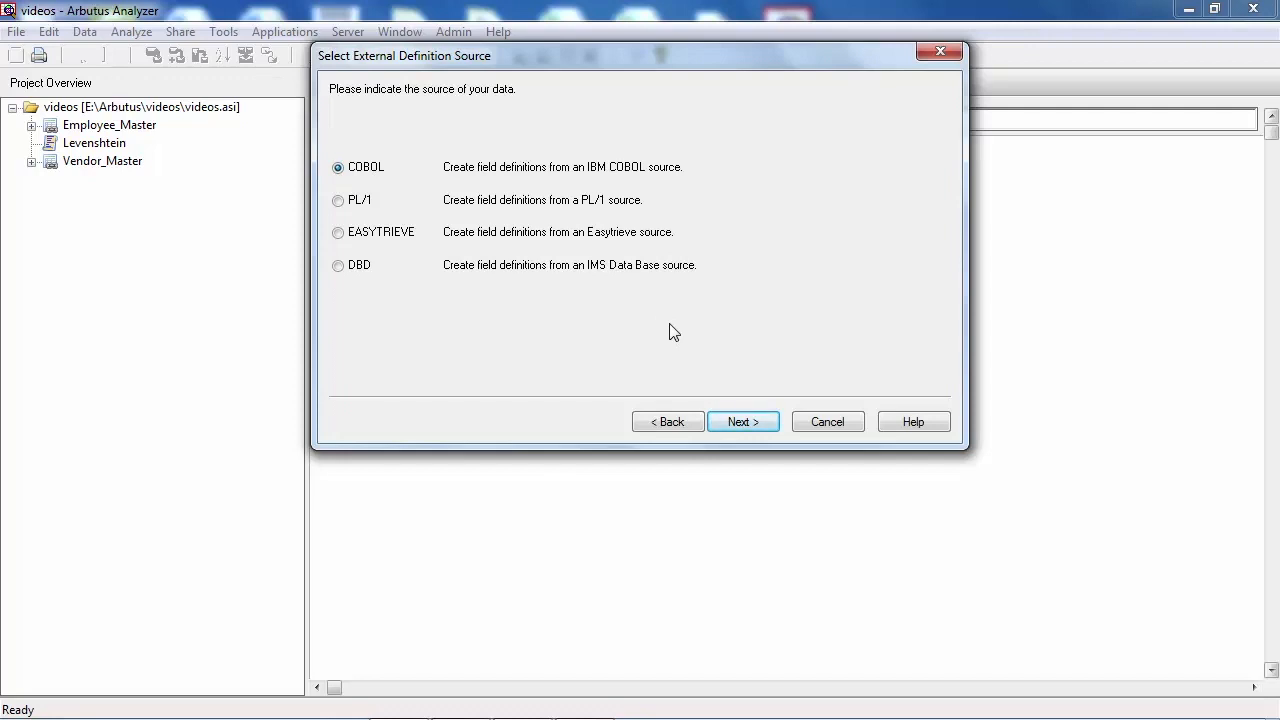
left_click(748, 421)
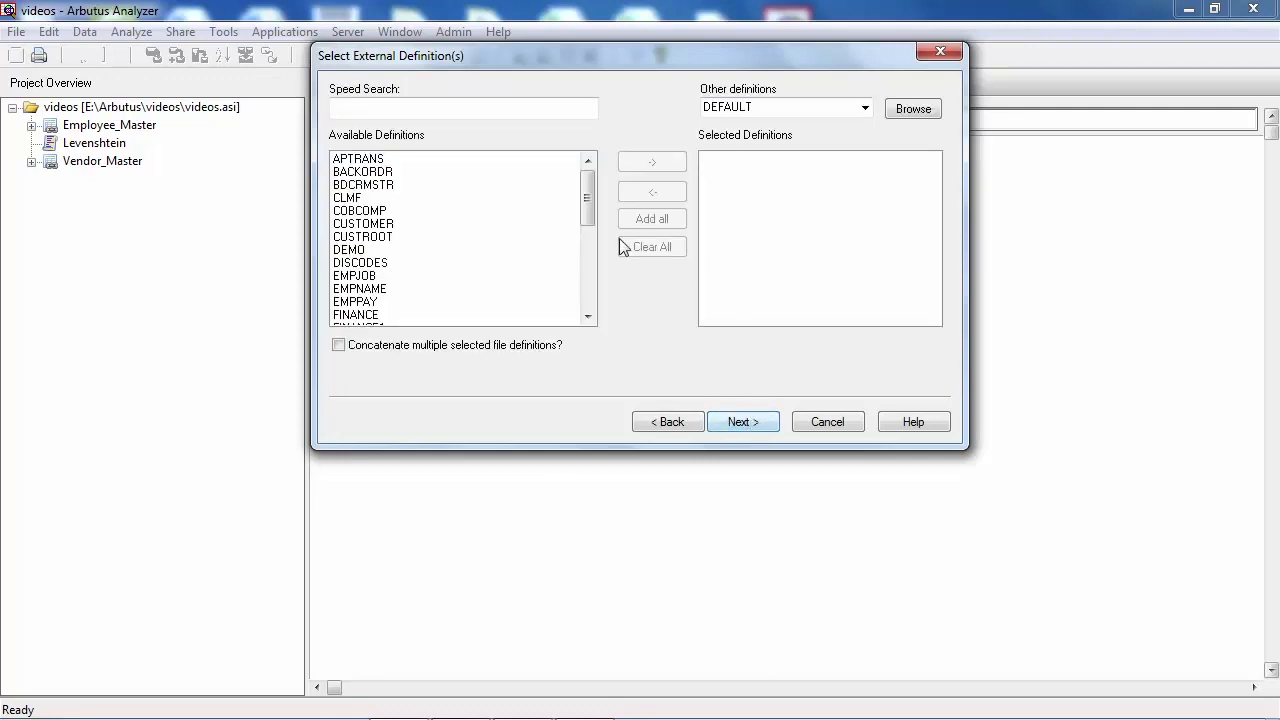
left_click(570, 110)
type("loan")
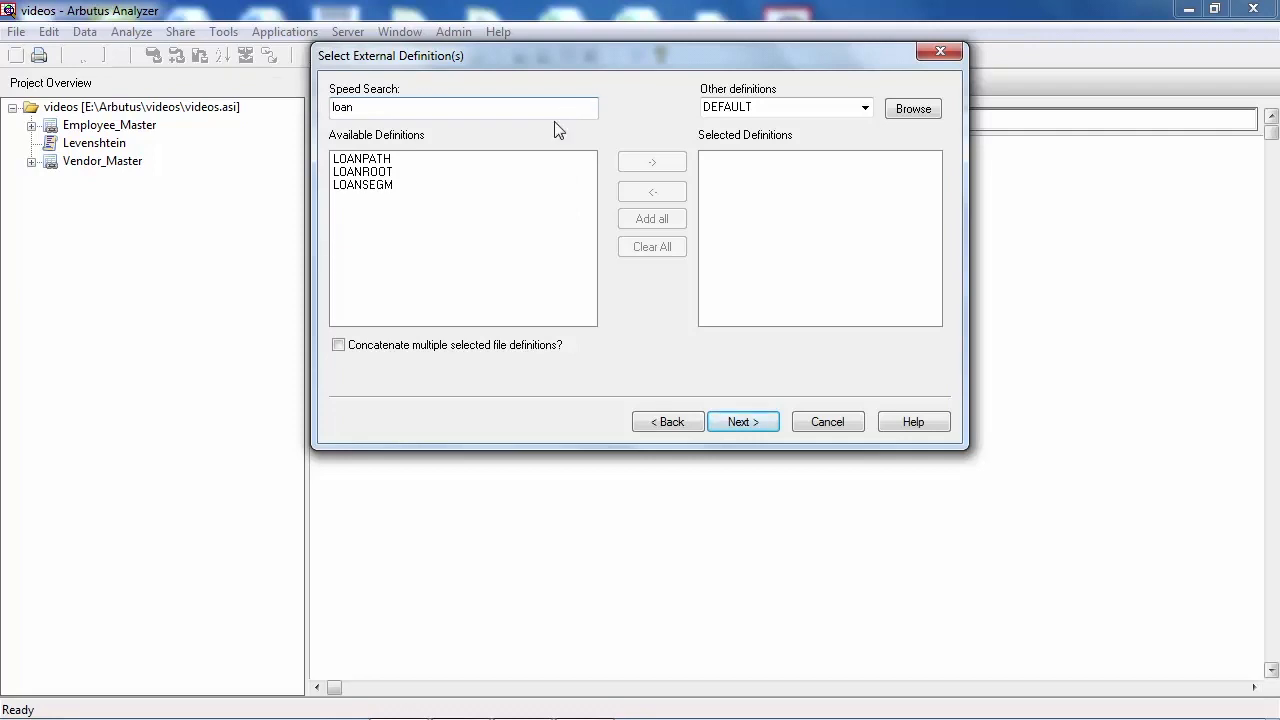
double_click(371, 173)
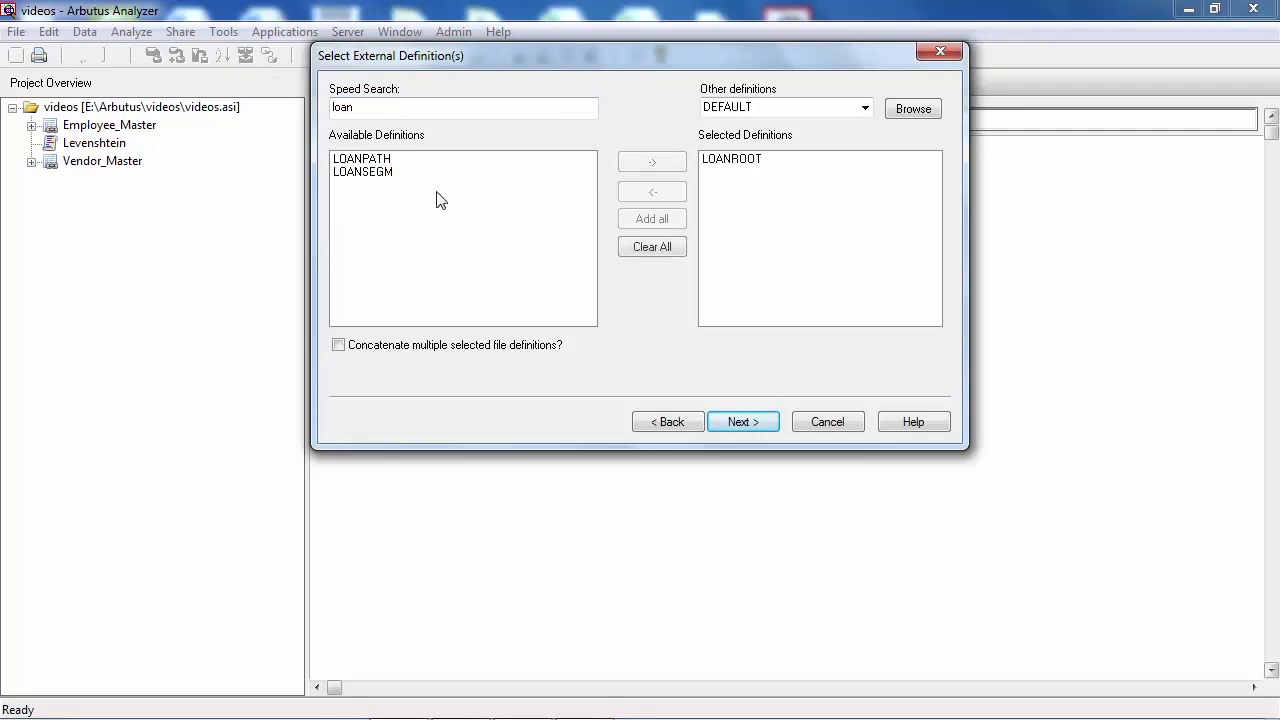
Step: Enable concatenating multiple definitions and add LOANSEGM as a second selected definition
left_click(339, 346)
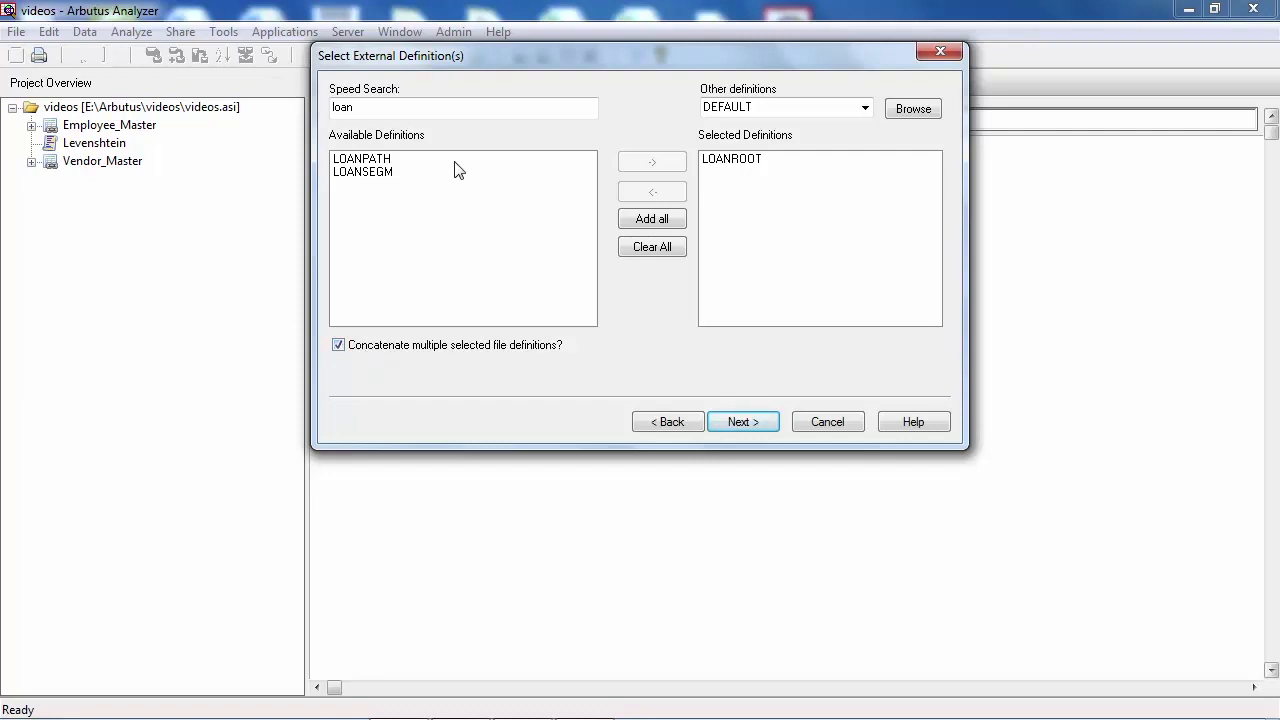
double_click(360, 173)
left_click(741, 426)
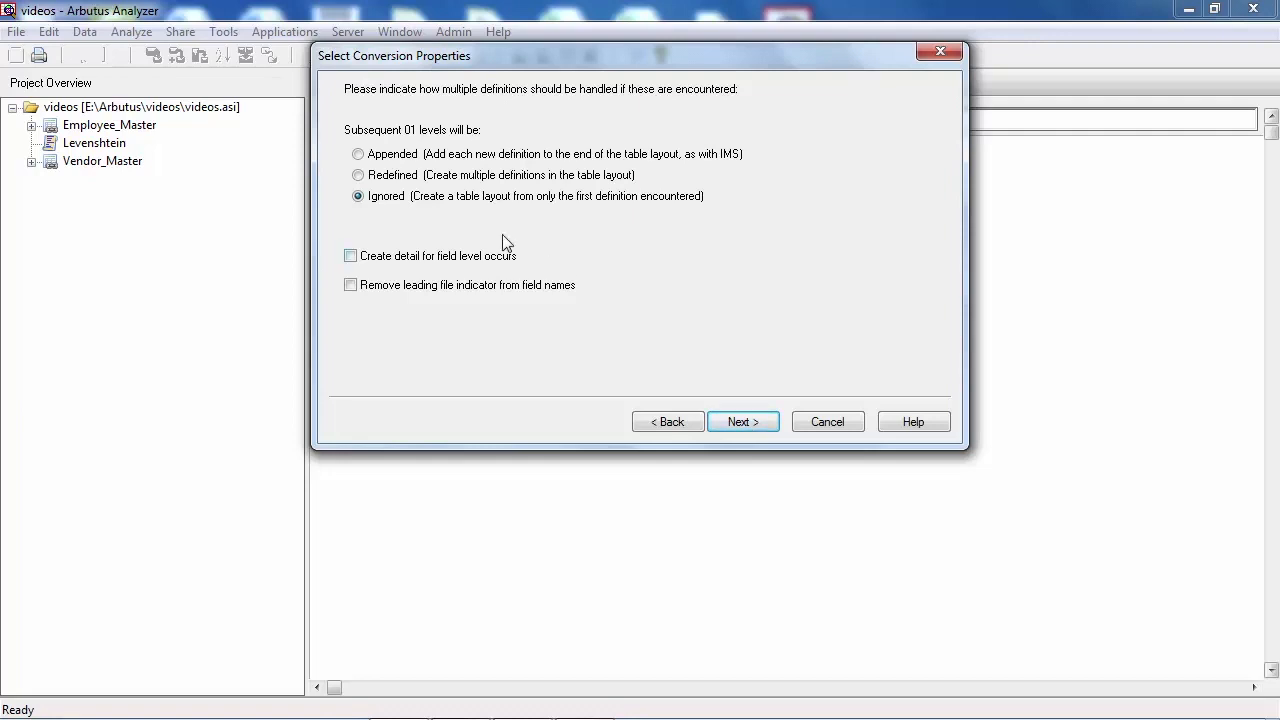
Step: Set subsequent 01 levels to Appended and finish creating the LOANSEGM table
left_click(359, 156)
left_click(750, 421)
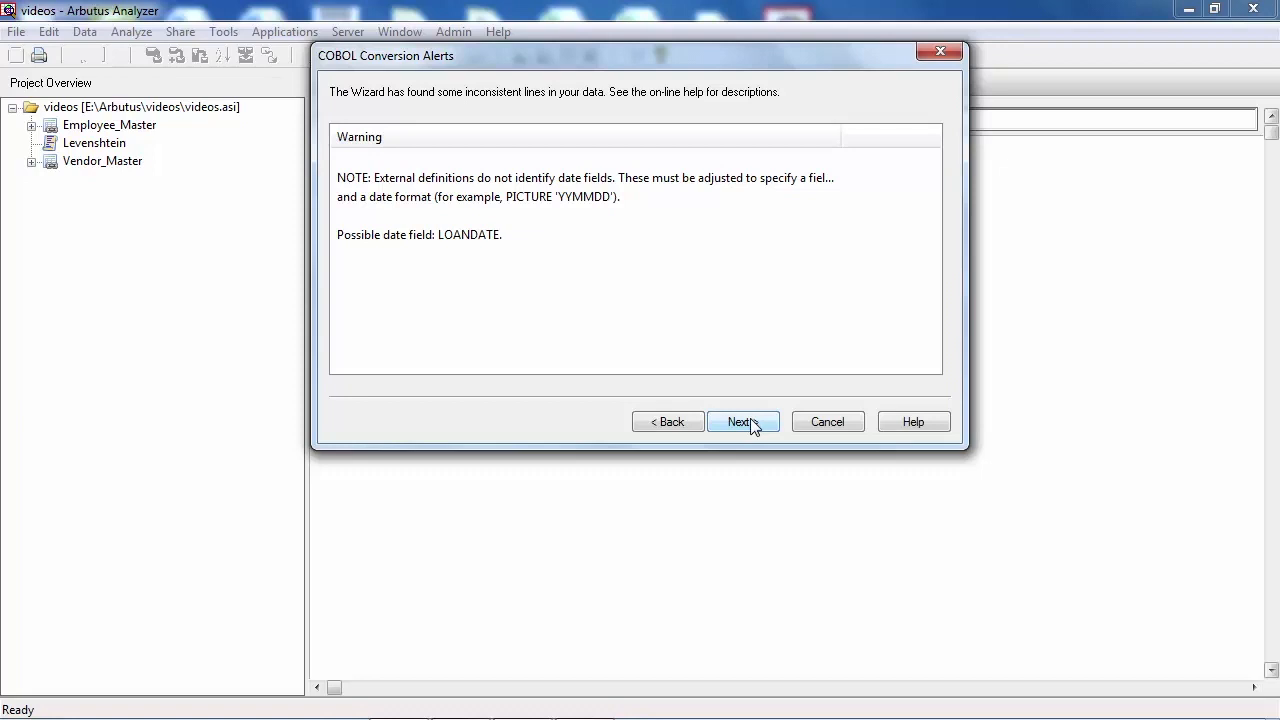
left_click(745, 422)
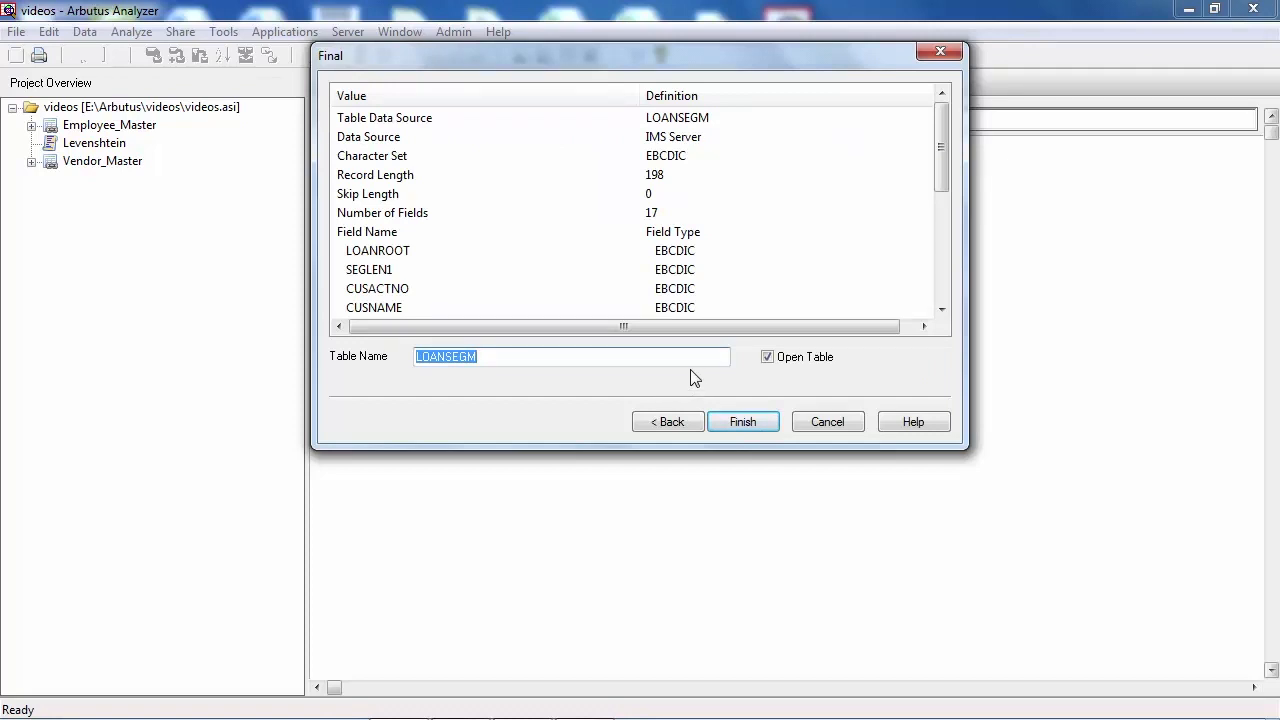
left_click(745, 422)
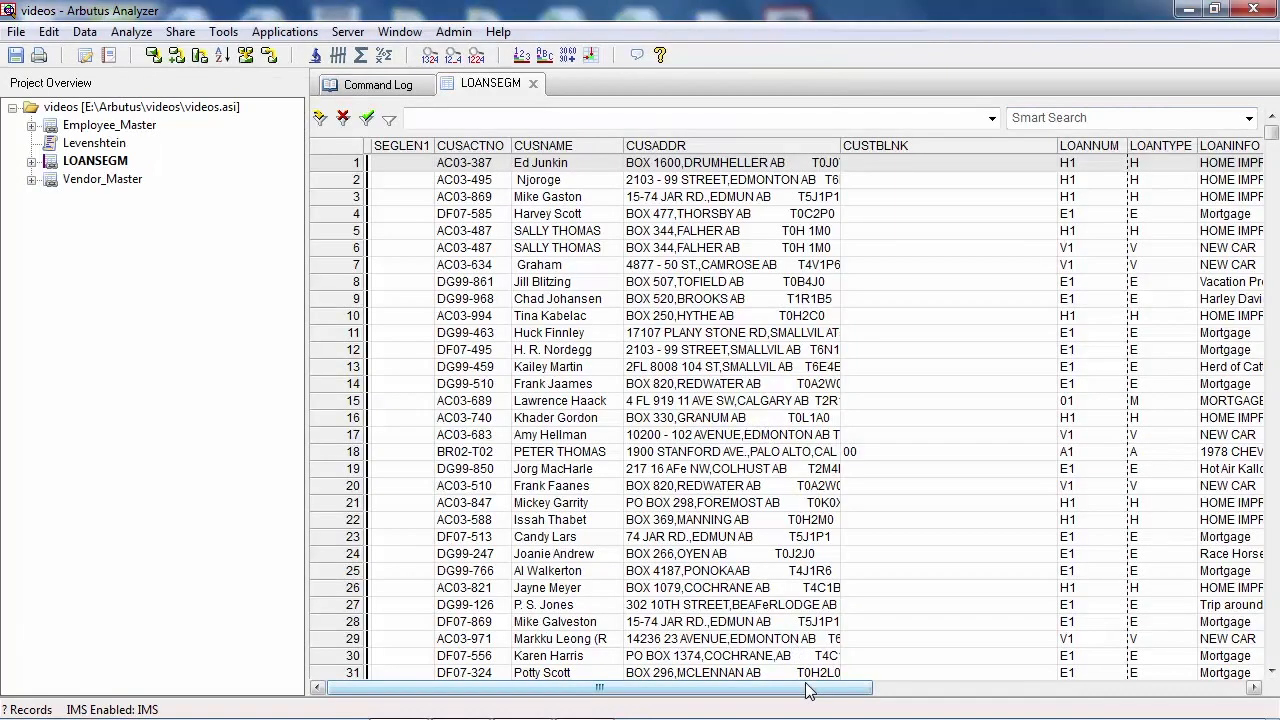
Step: Widen the LOANAMT and LOANBAL columns so their values display fully
left_click_drag(808, 690, 1181, 691)
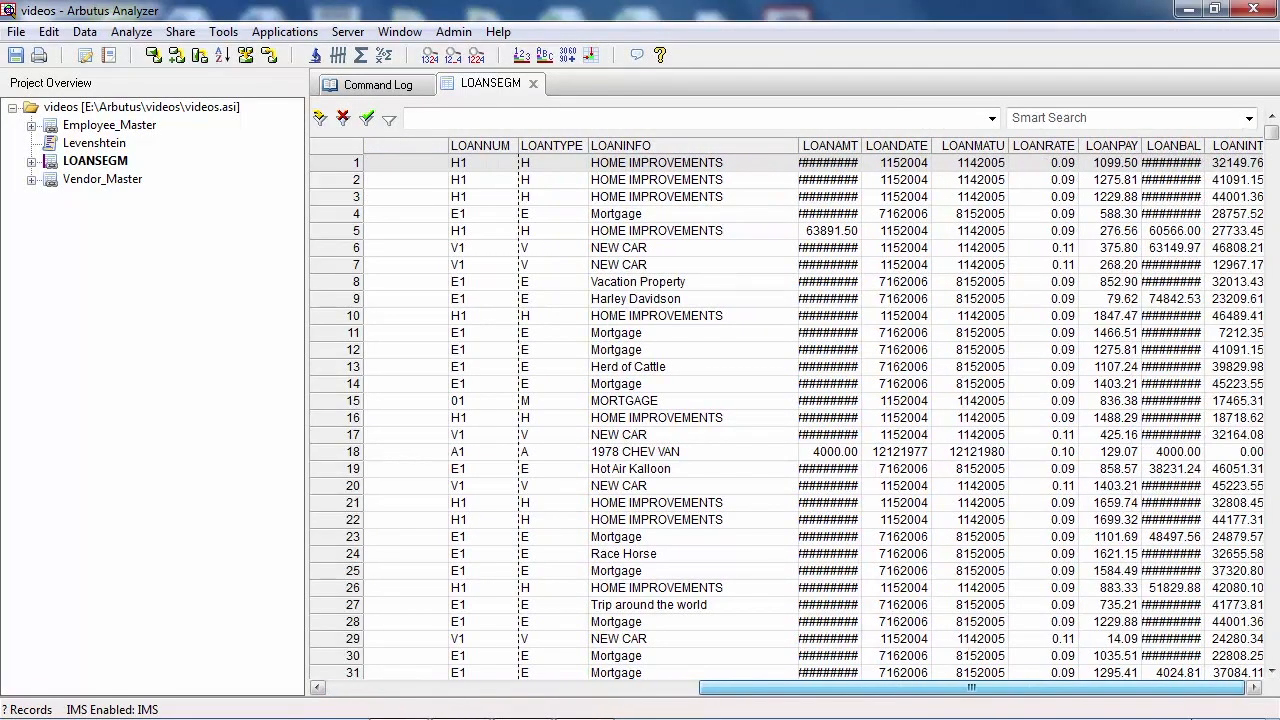
double_click(860, 146)
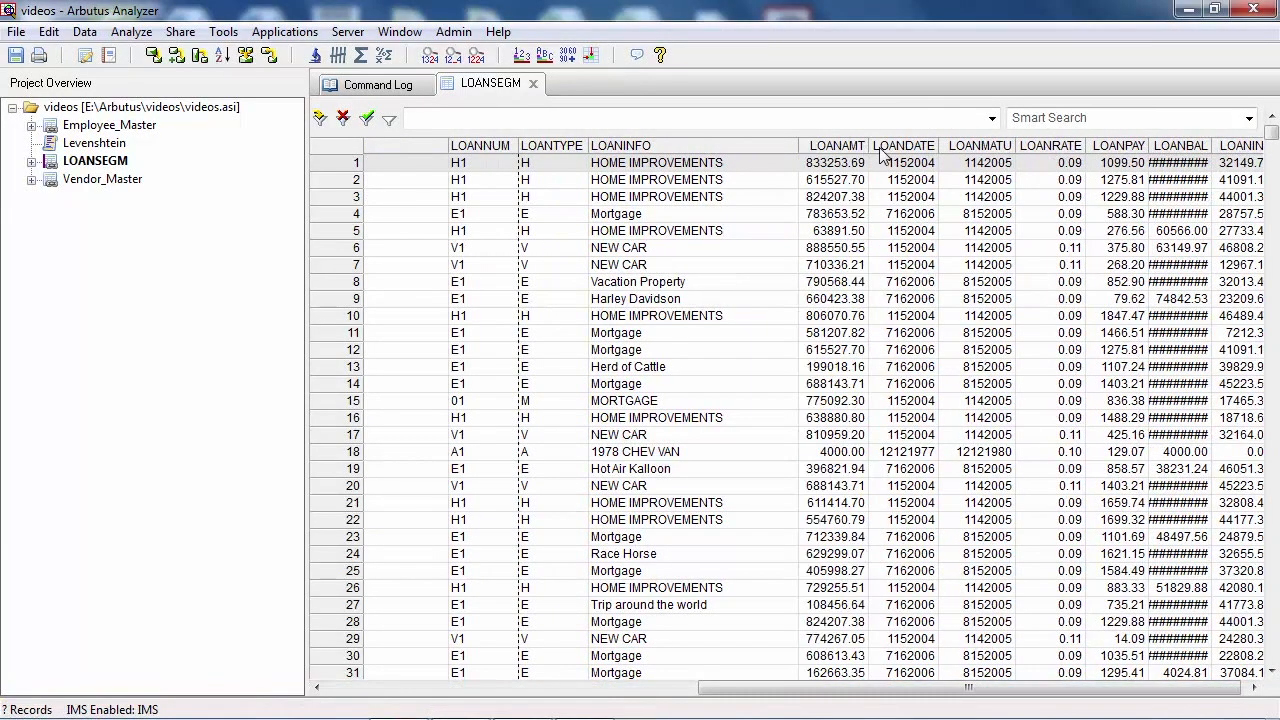
double_click(1211, 146)
left_click_drag(1017, 693, 1053, 697)
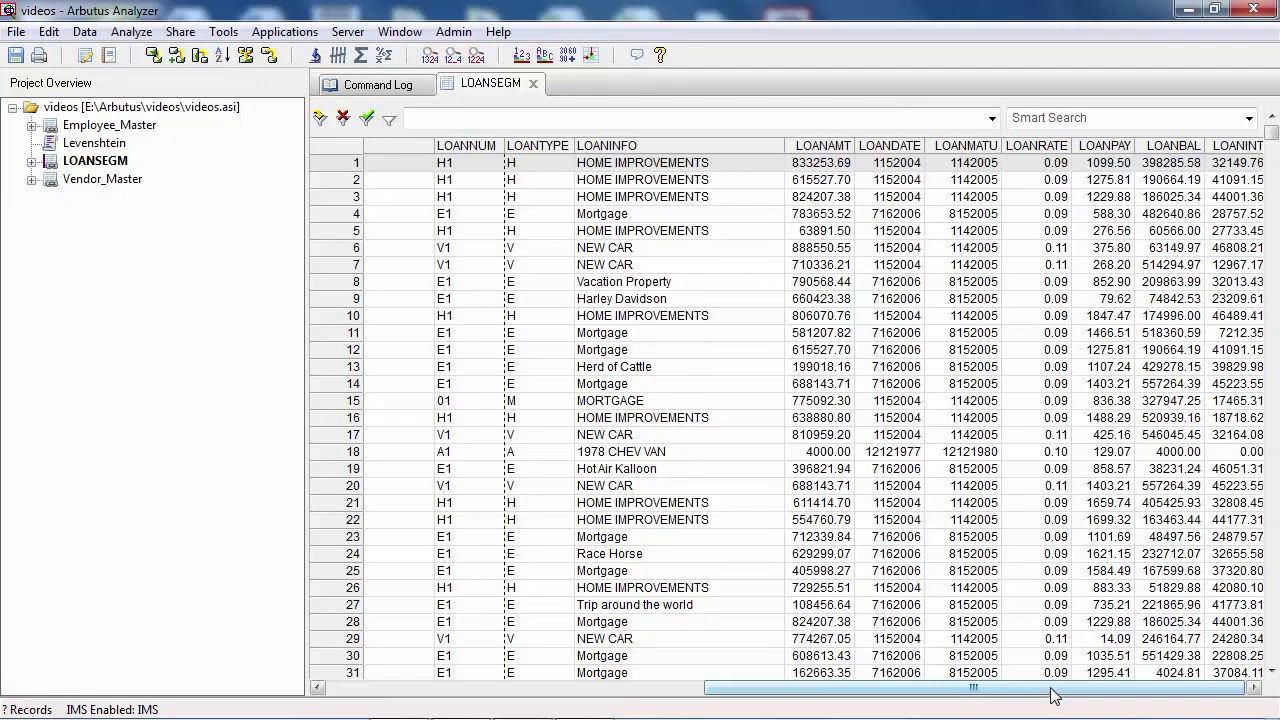
left_click_drag(1051, 695, 600, 698)
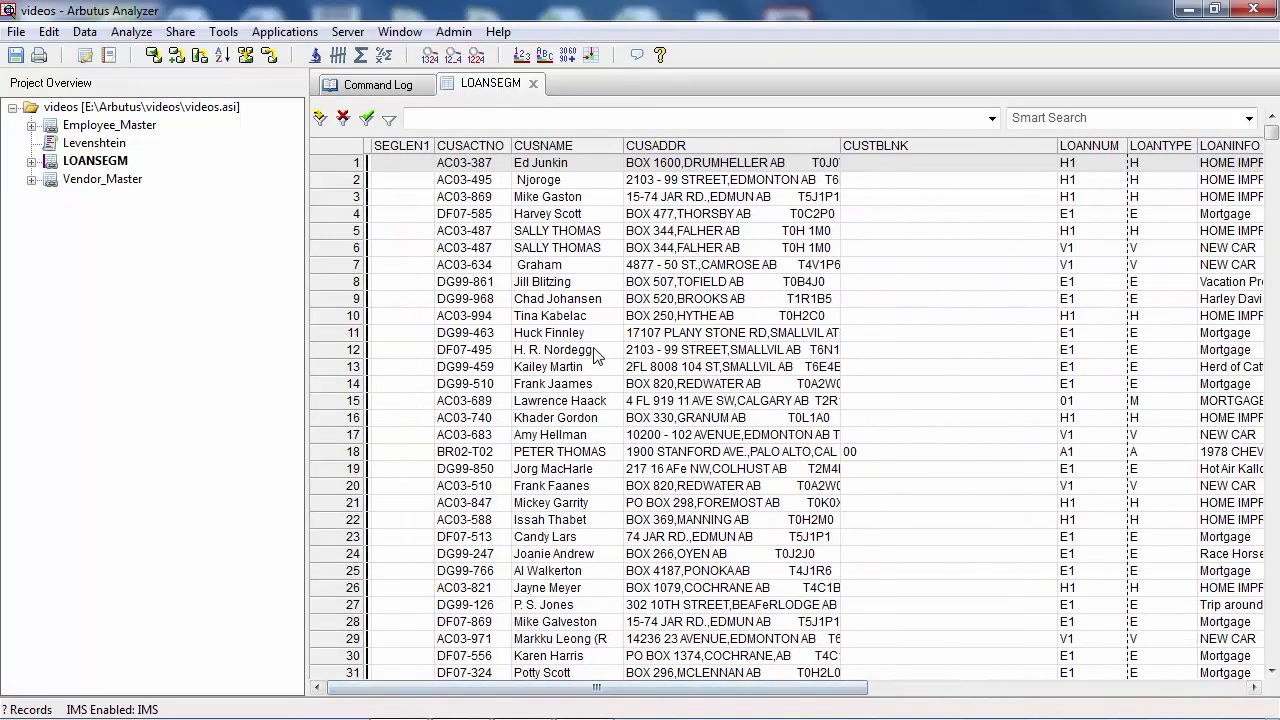